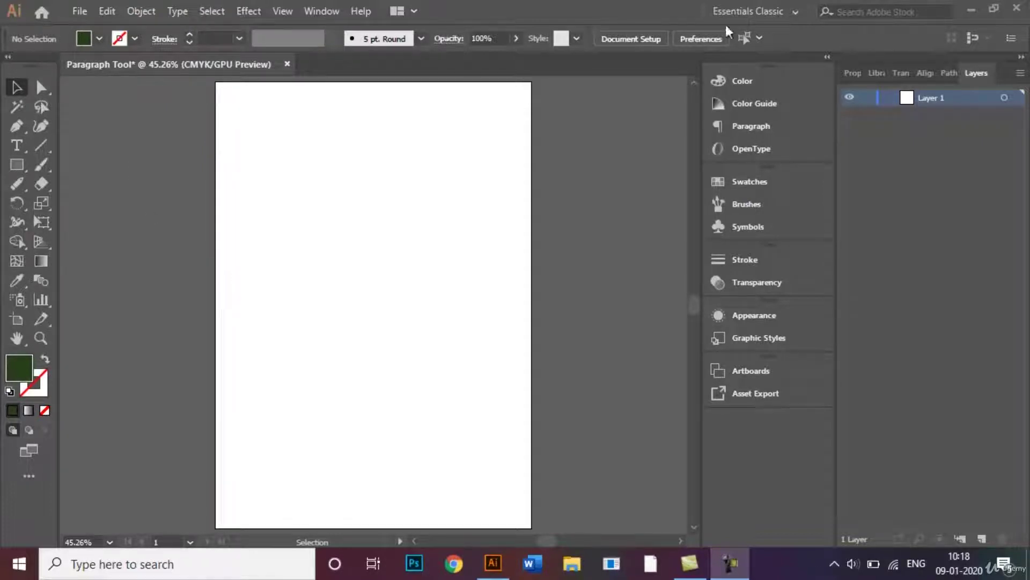
Step: Switch to the Essentials Classic workspace and draw an area text box of Lorem ipsum placeholder text
click(793, 14)
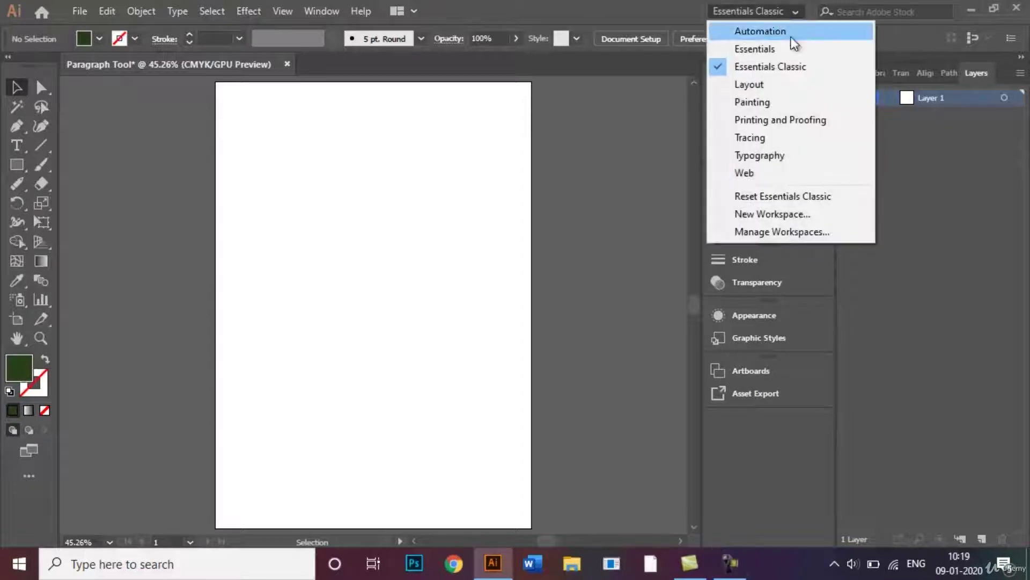
click(798, 70)
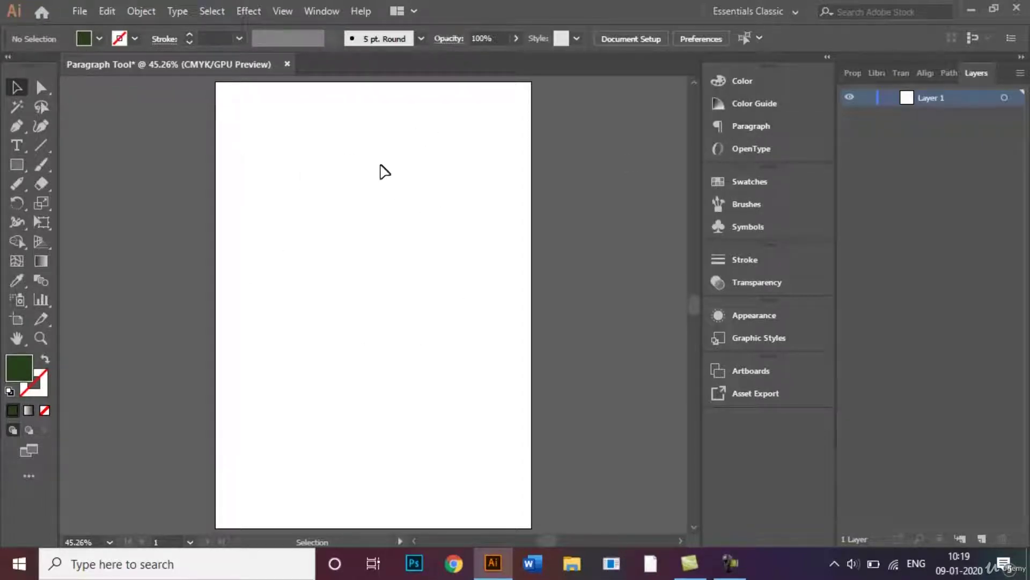
click(17, 146)
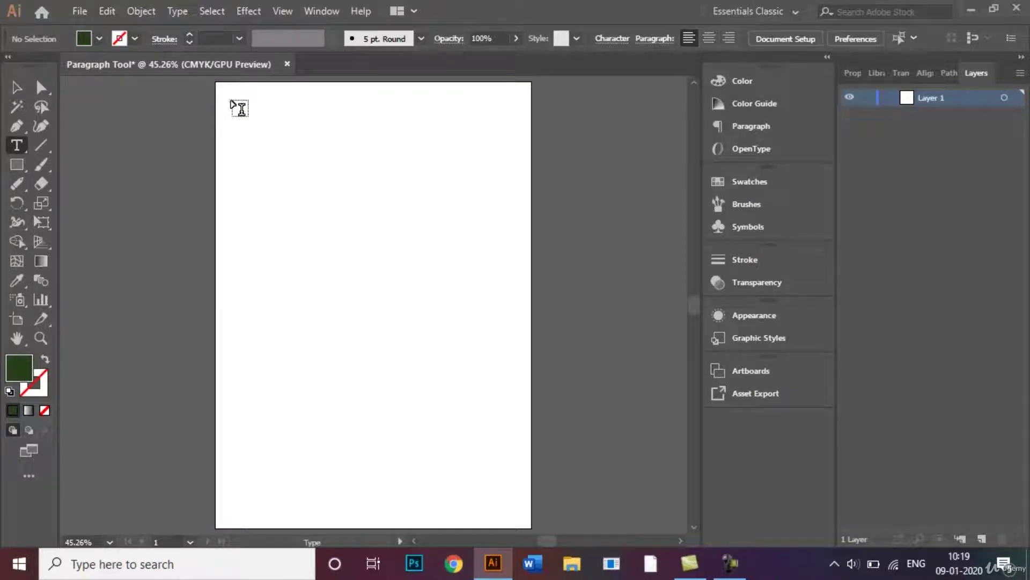
drag(231, 101, 521, 386)
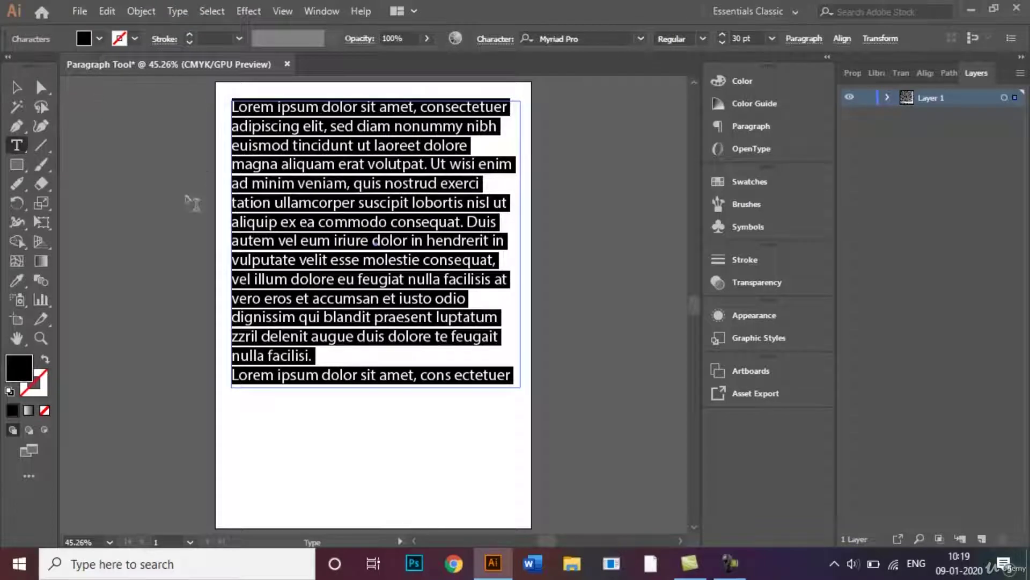
click(20, 86)
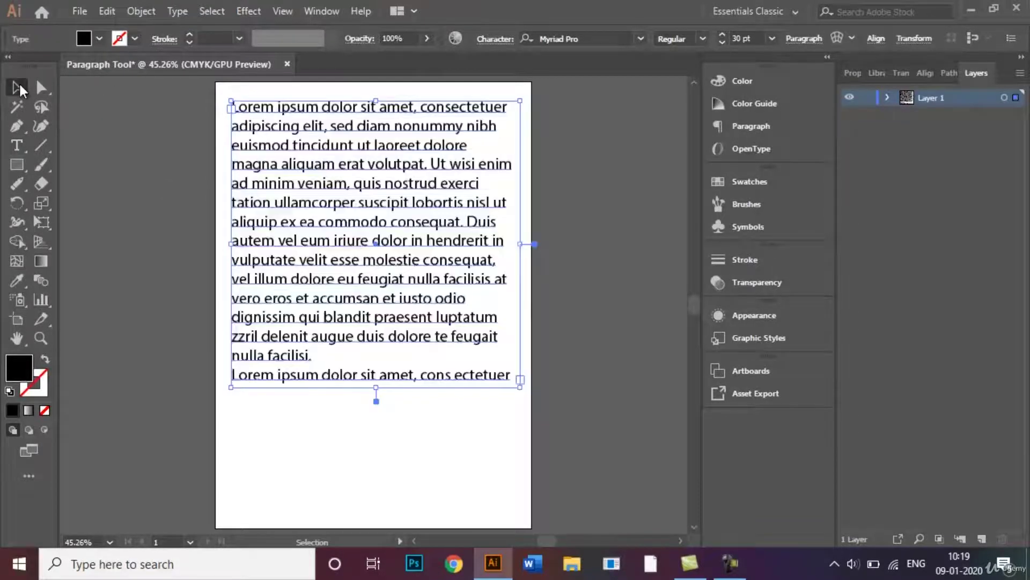
click(368, 453)
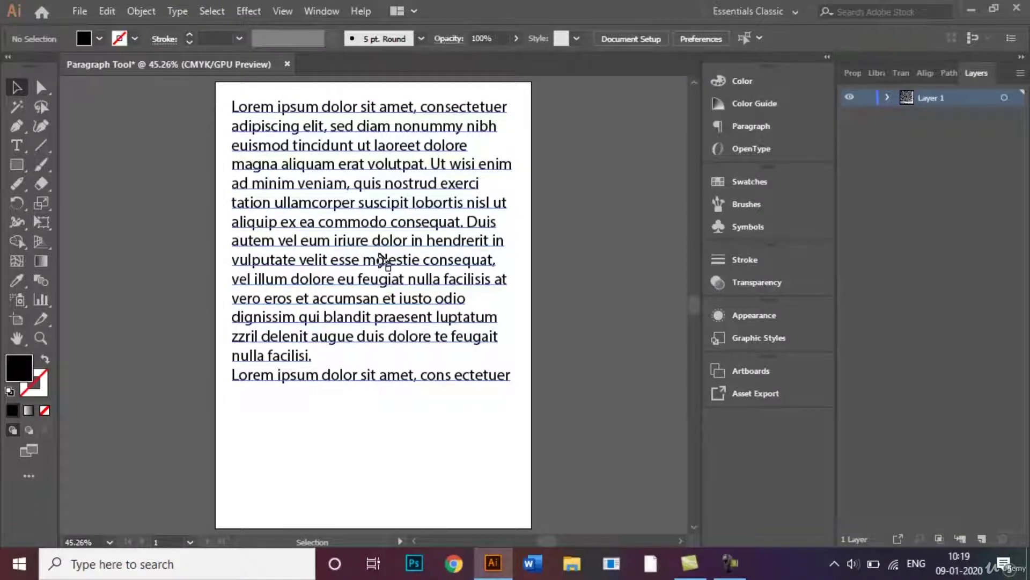
click(384, 260)
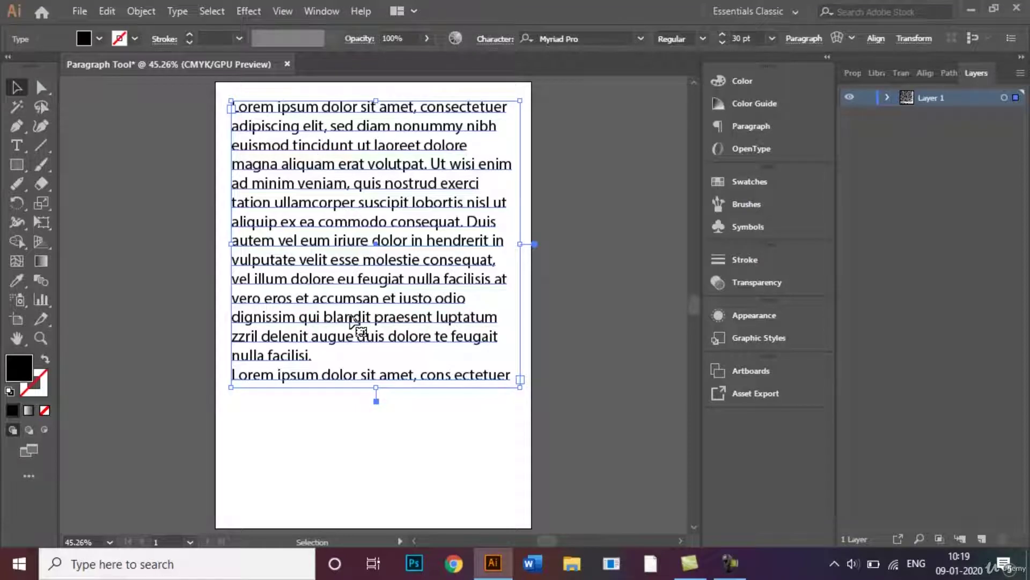
click(773, 39)
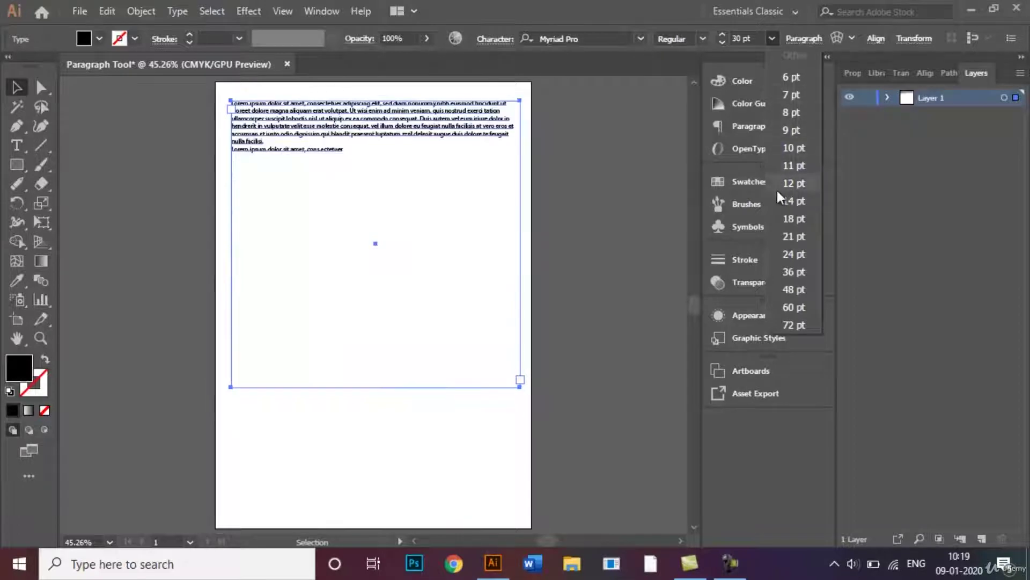
click(797, 254)
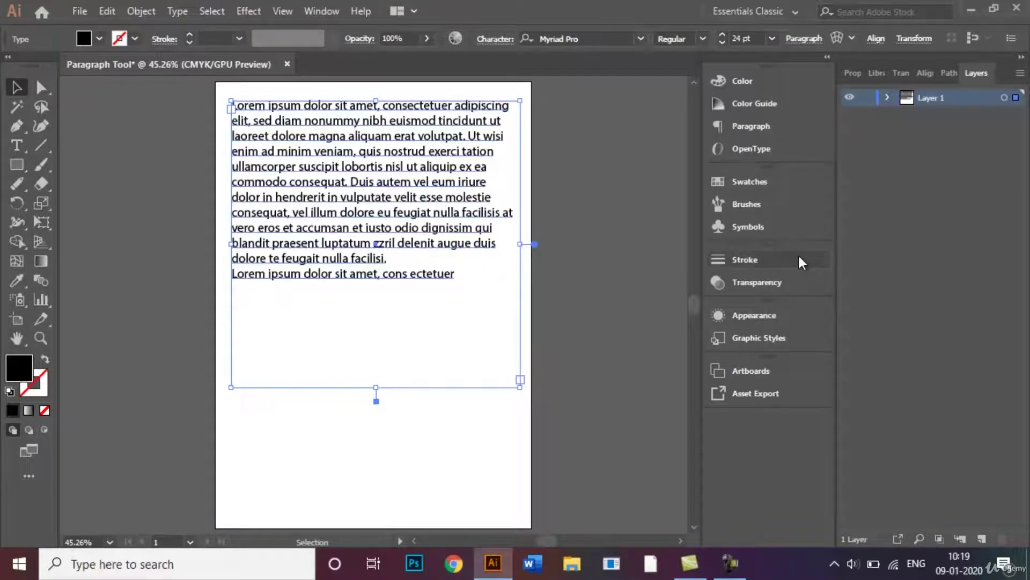
click(741, 36)
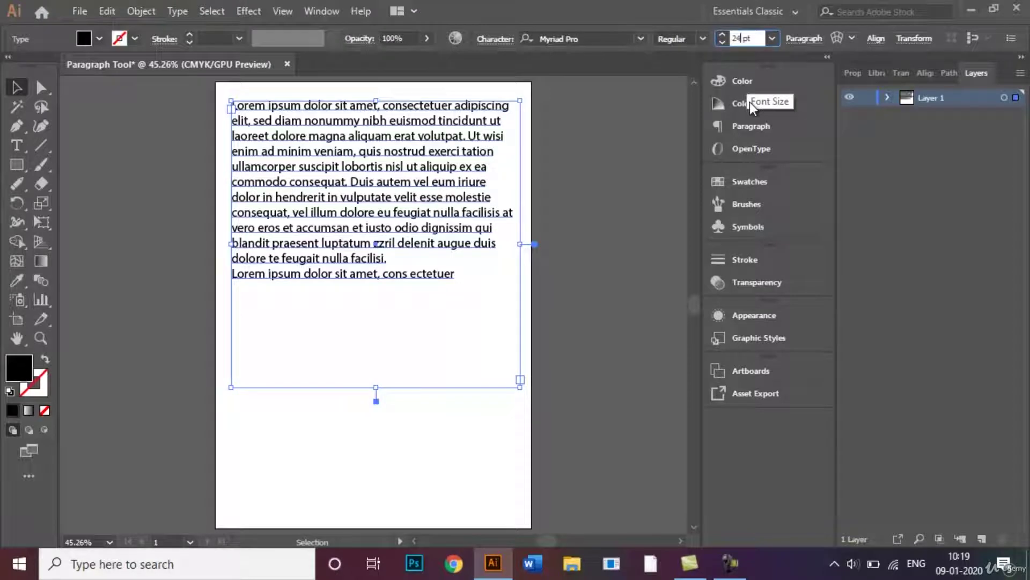
key(BackSpace)
key(BackSpace)
text(30)
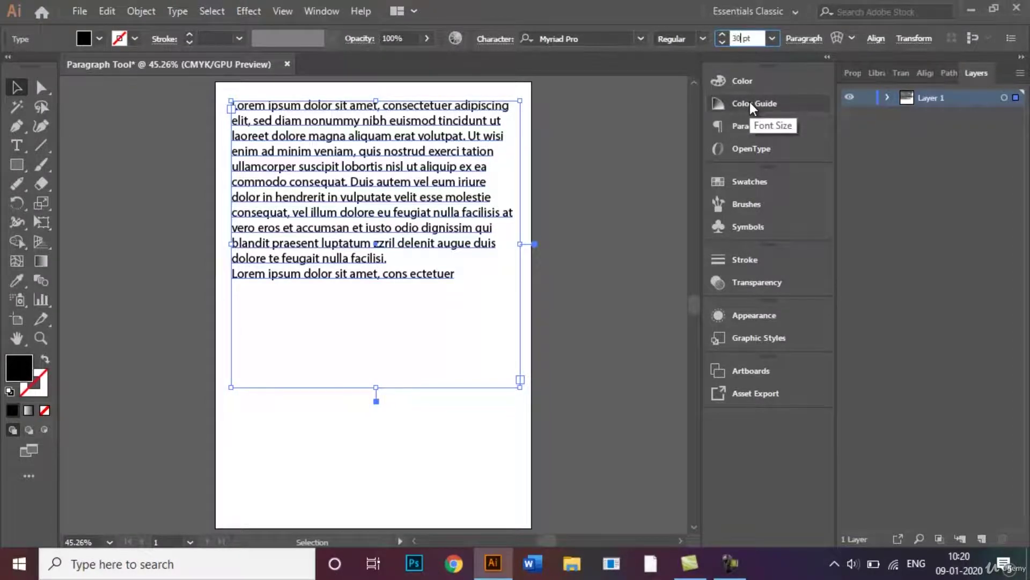
key(Return)
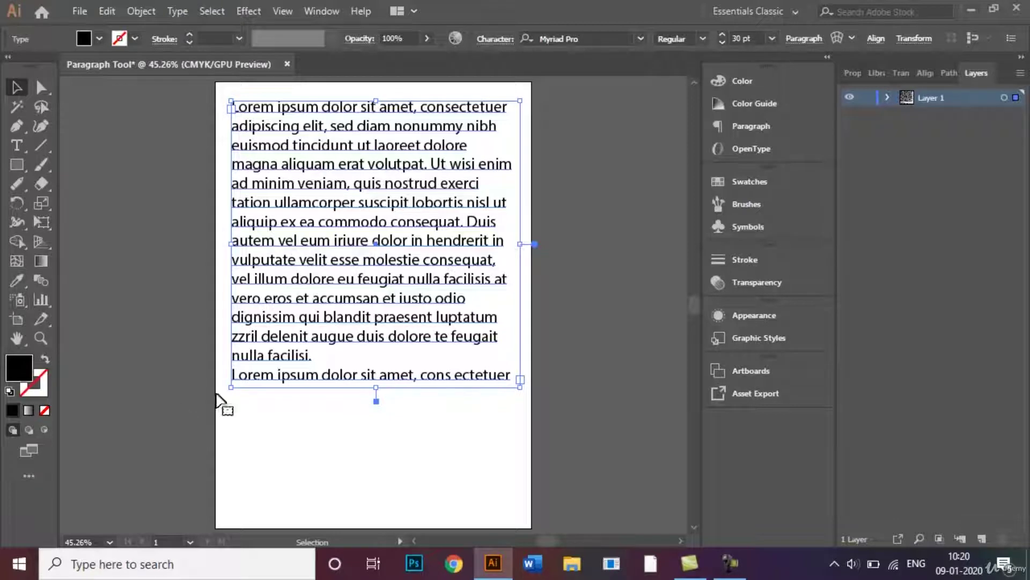
Step: In the Paragraph panel, try the alignment options and finish on Justify with last line aligned right
click(765, 125)
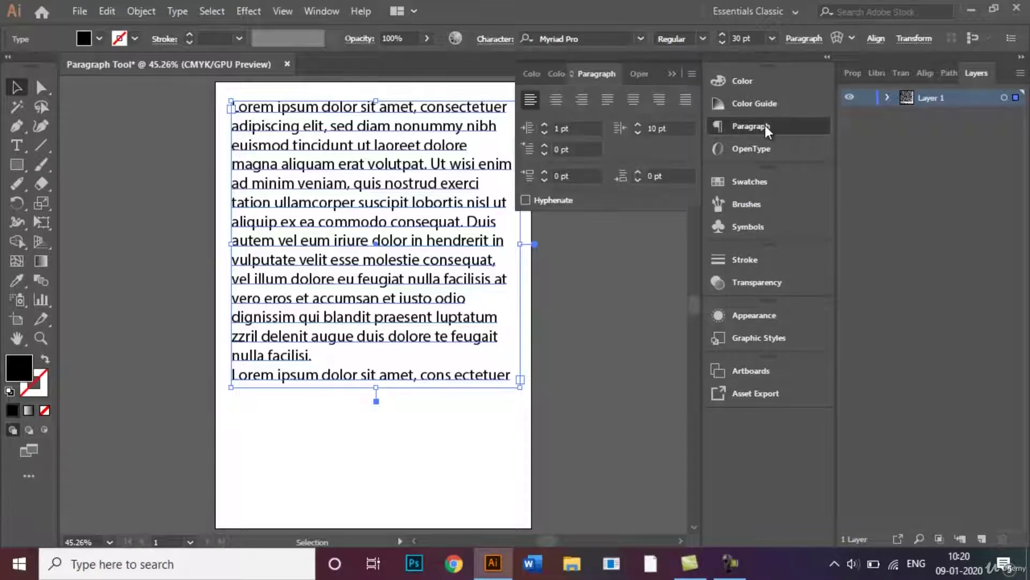
click(555, 104)
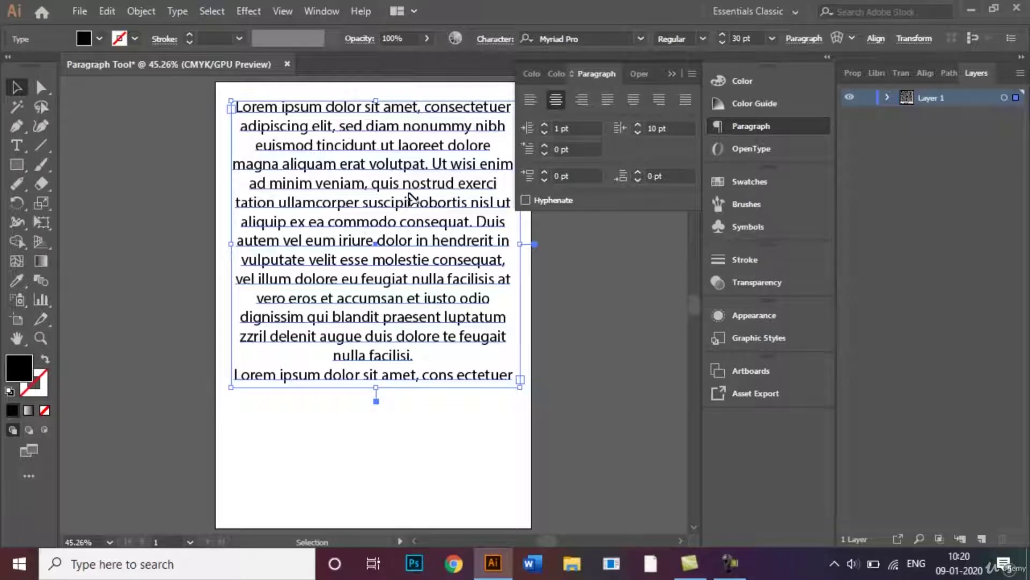
click(585, 101)
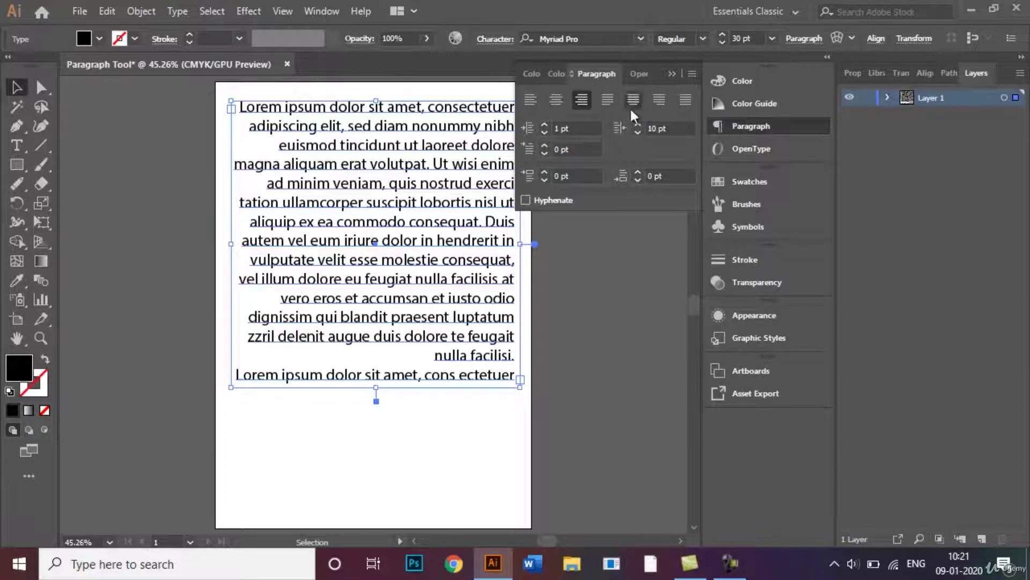
click(603, 103)
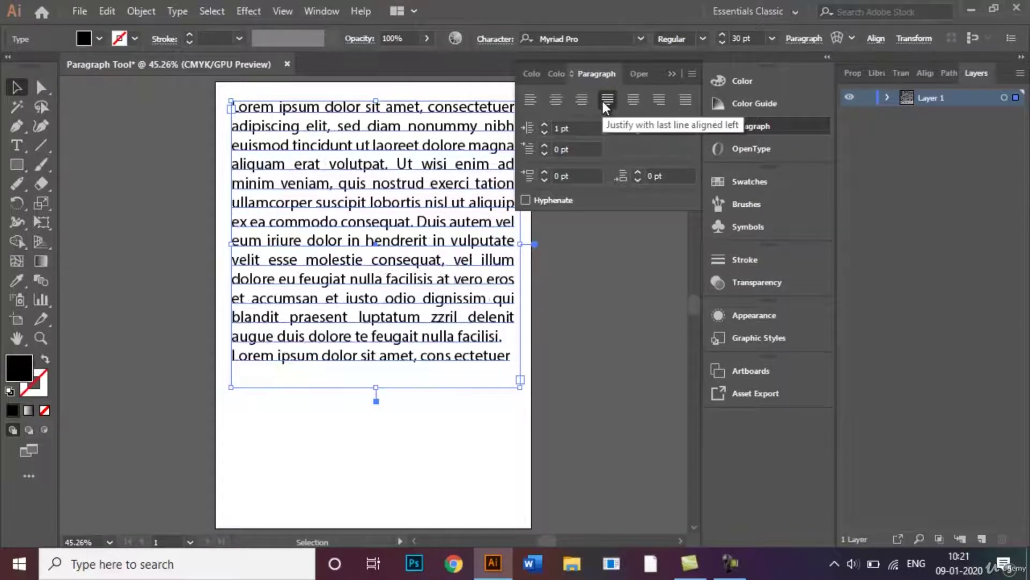
click(632, 103)
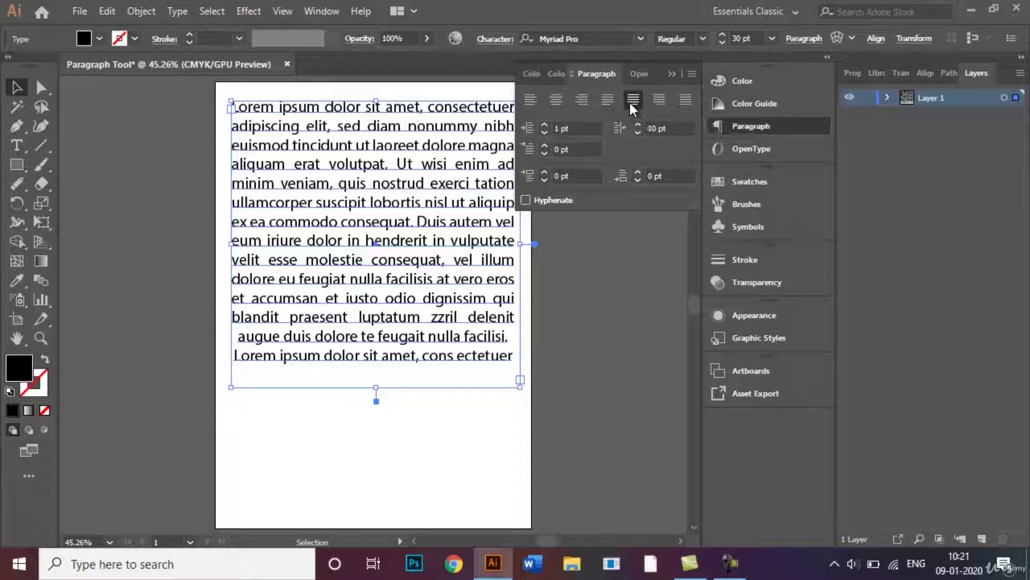
click(658, 102)
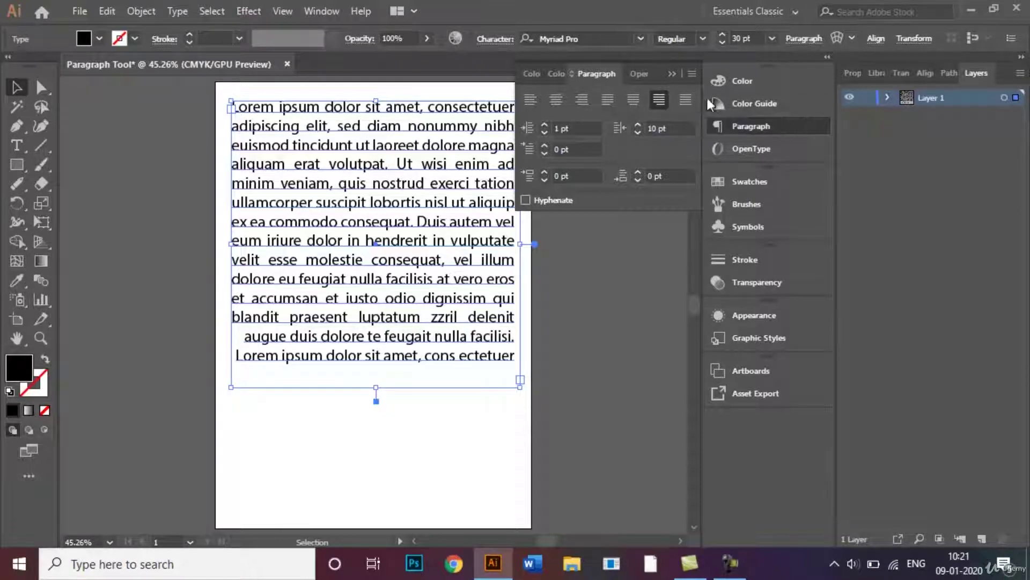
Step: Justify all lines and raise the left indent step by step to 9 pt
click(690, 97)
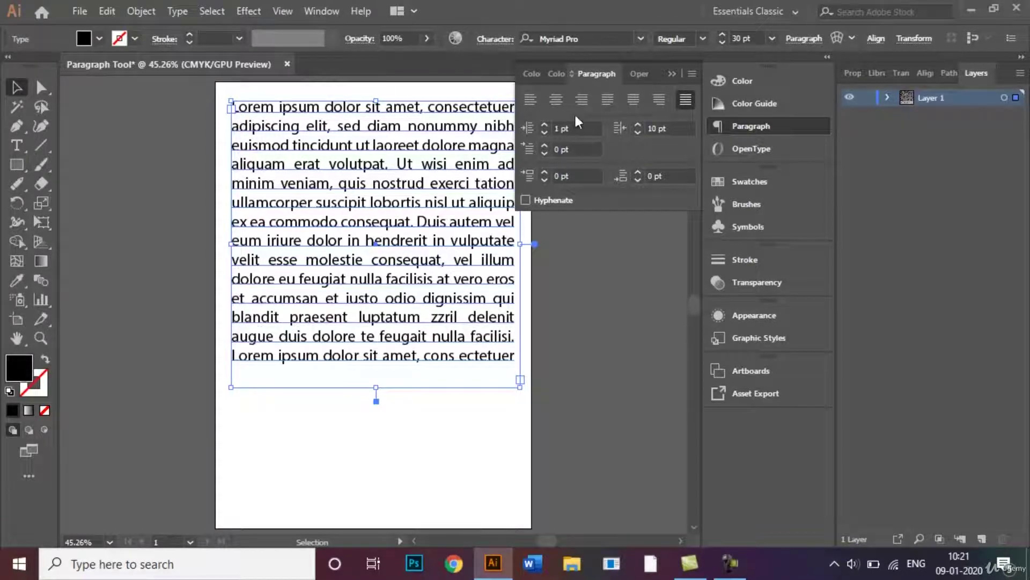
click(545, 125)
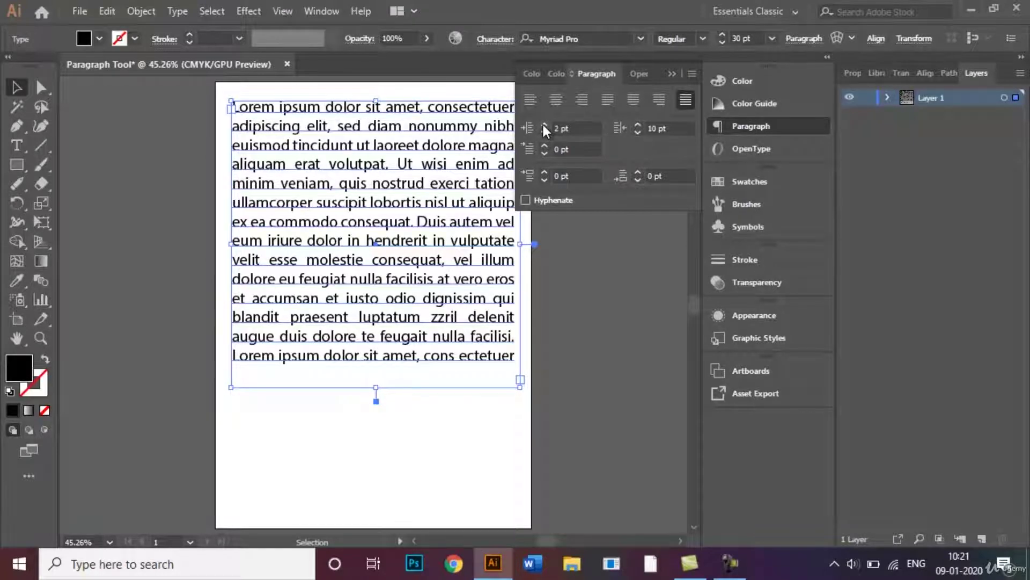
click(545, 125)
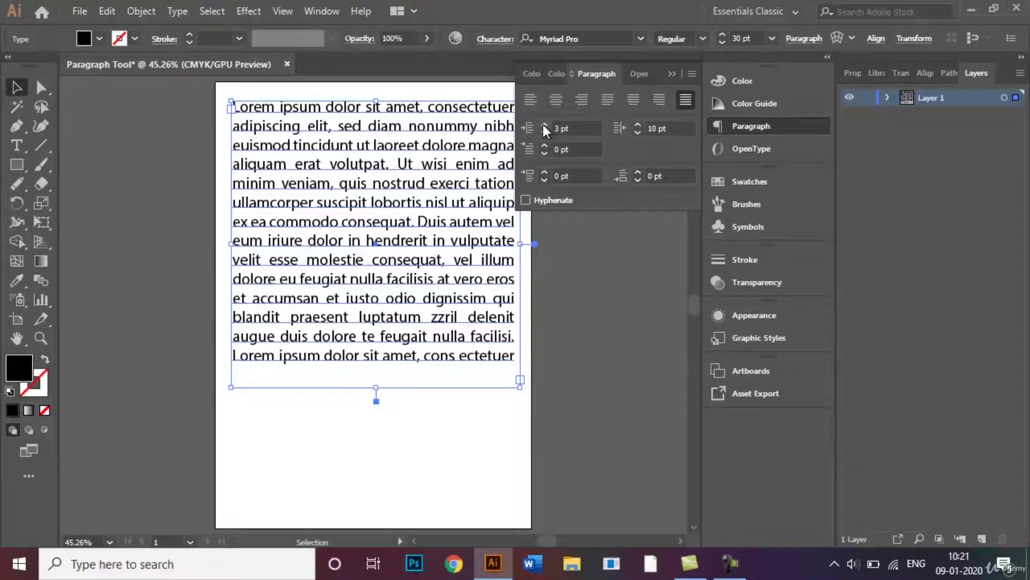
click(544, 125)
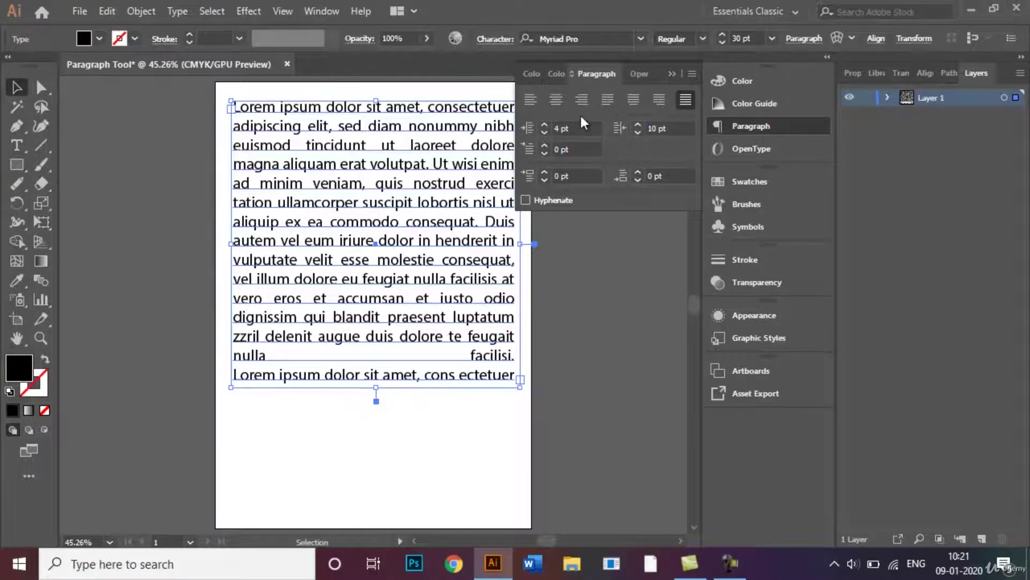
click(545, 125)
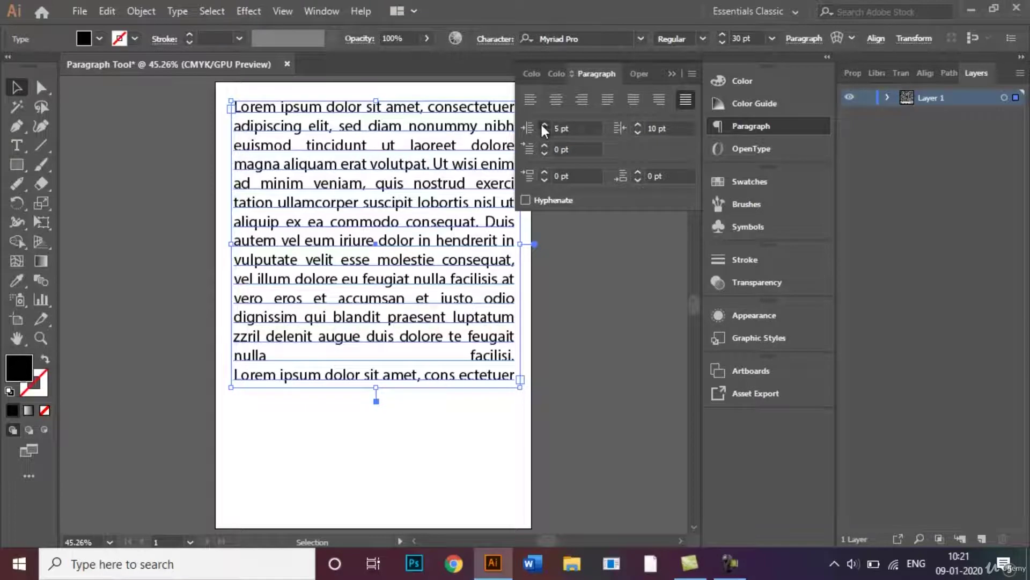
click(543, 126)
click(544, 126)
click(543, 126)
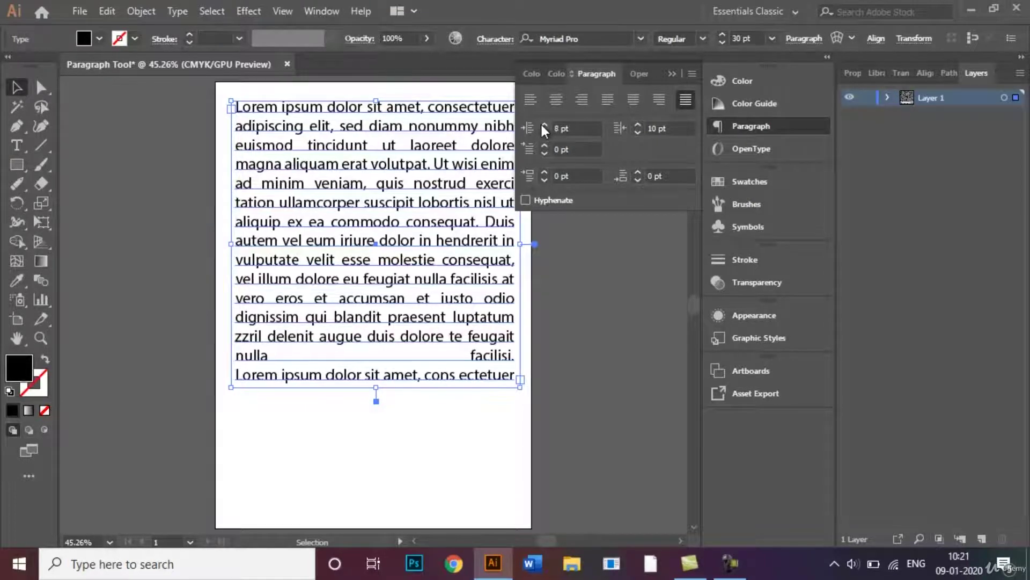
click(543, 126)
Step: Lower the left indent back down to 3 pt
click(546, 135)
click(545, 134)
click(545, 134)
click(545, 134)
click(546, 134)
click(545, 134)
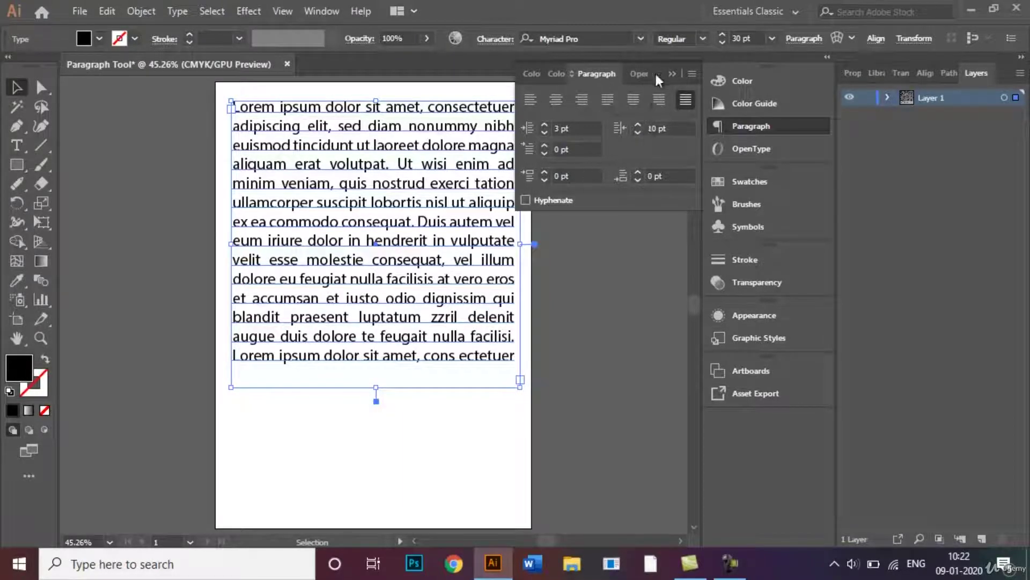
Step: Float the Paragraph panel beside the text and lower the right indent from 10 pt to 3 pt
drag(654, 75, 698, 220)
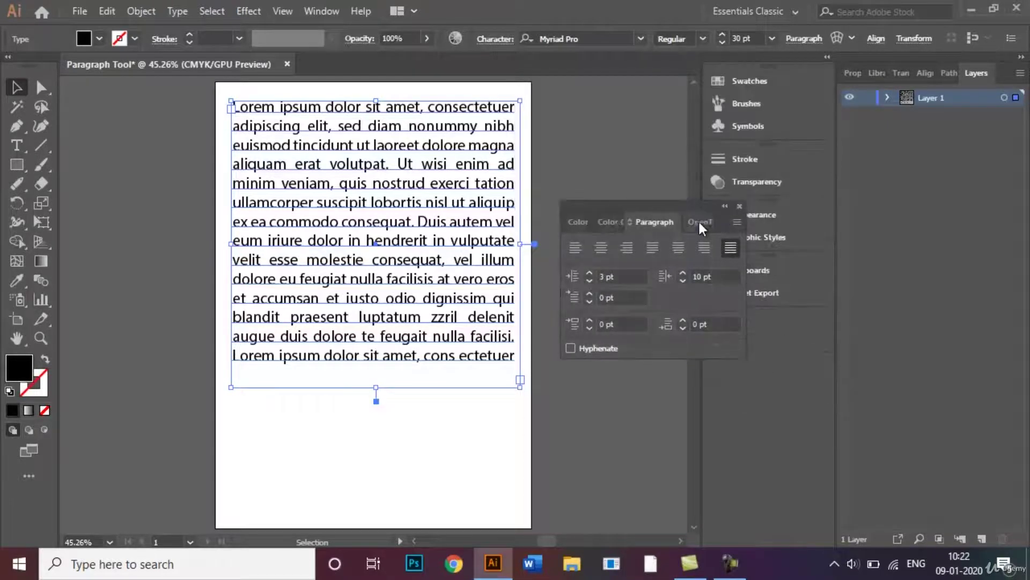
click(685, 281)
click(684, 281)
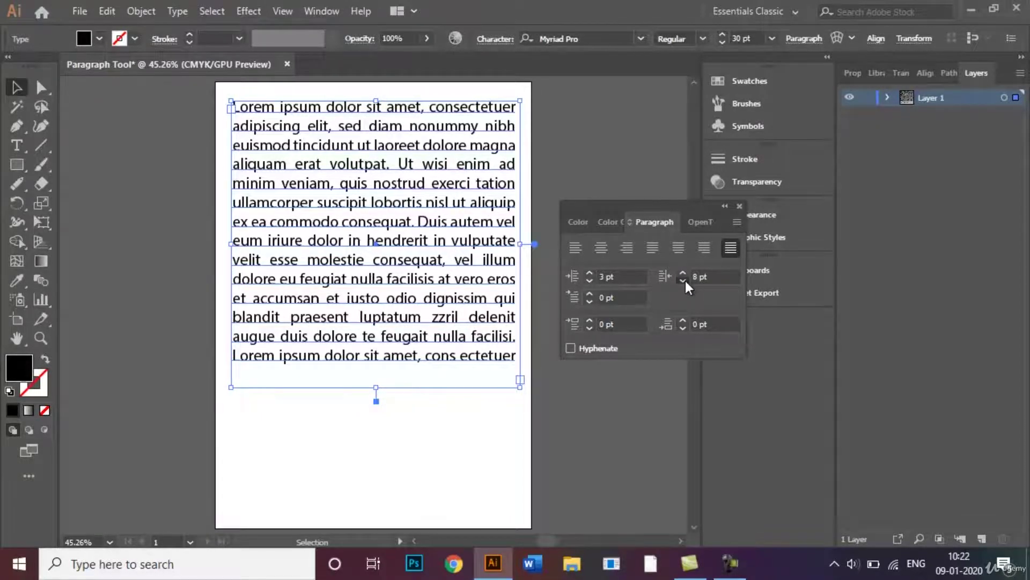
click(685, 281)
click(685, 281)
click(685, 281)
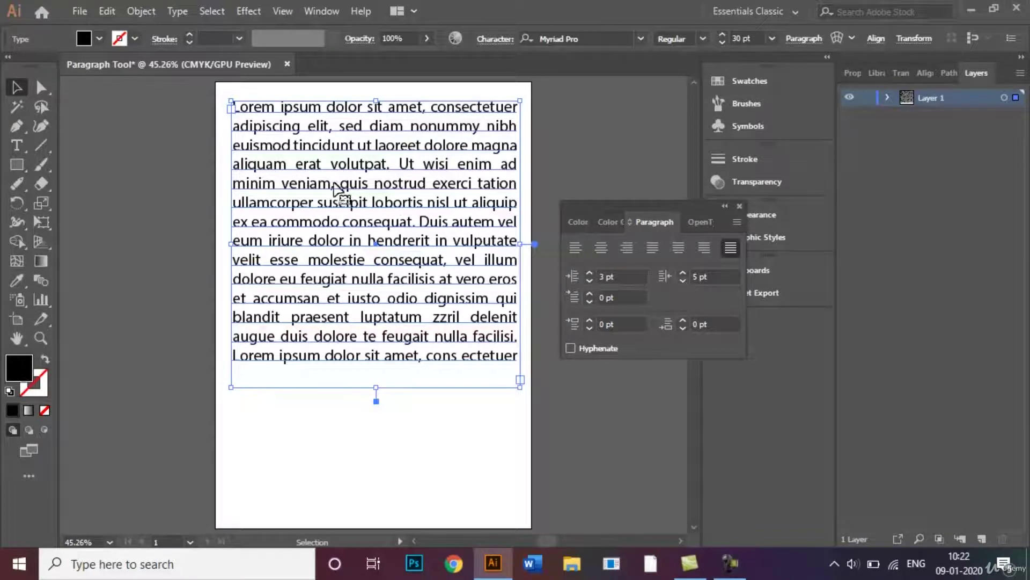
click(684, 282)
click(684, 282)
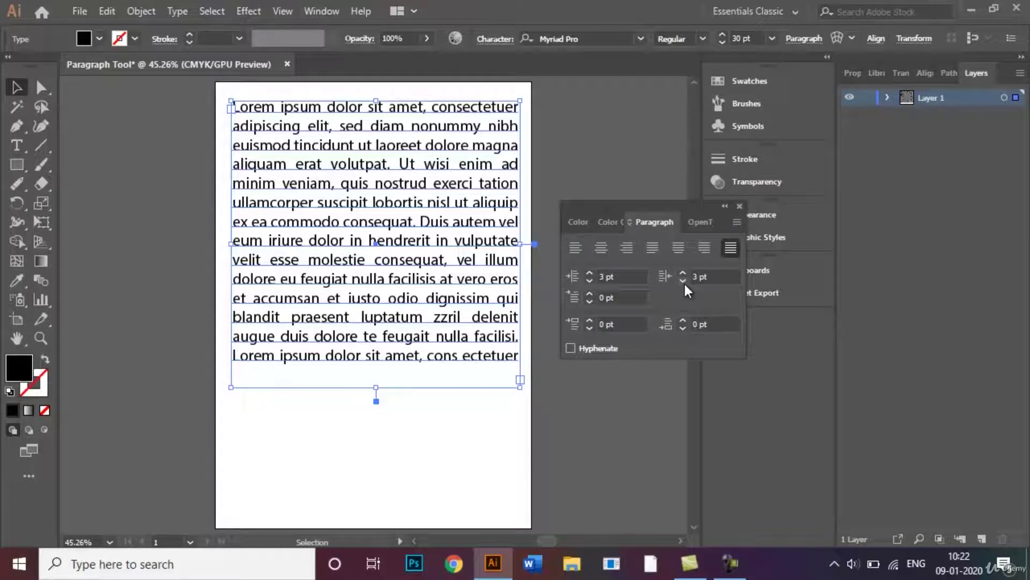
Step: Sample fills from the Color panel's CMYK spectrum, trying teal before settling on dark red
click(578, 221)
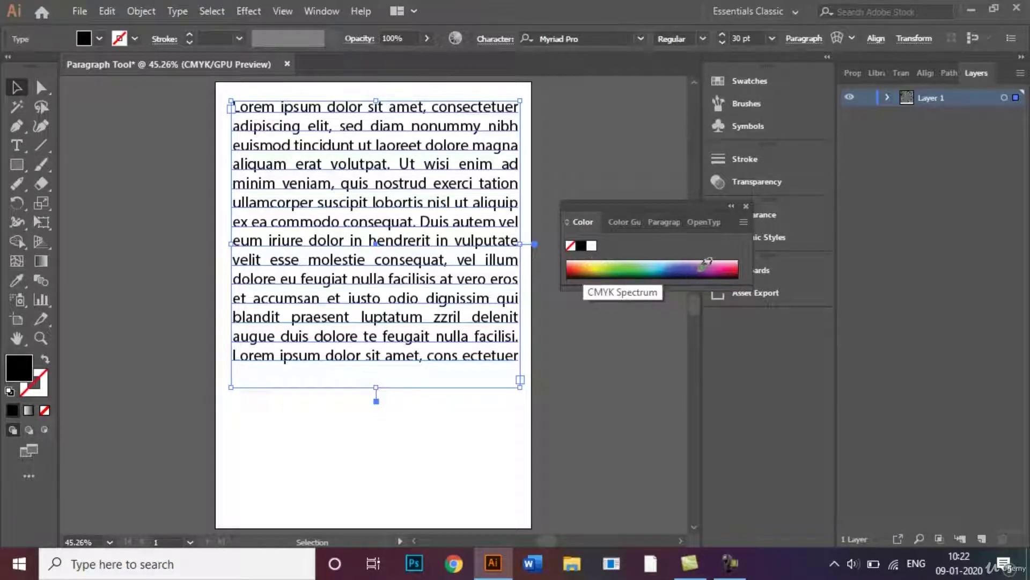
drag(707, 263, 652, 263)
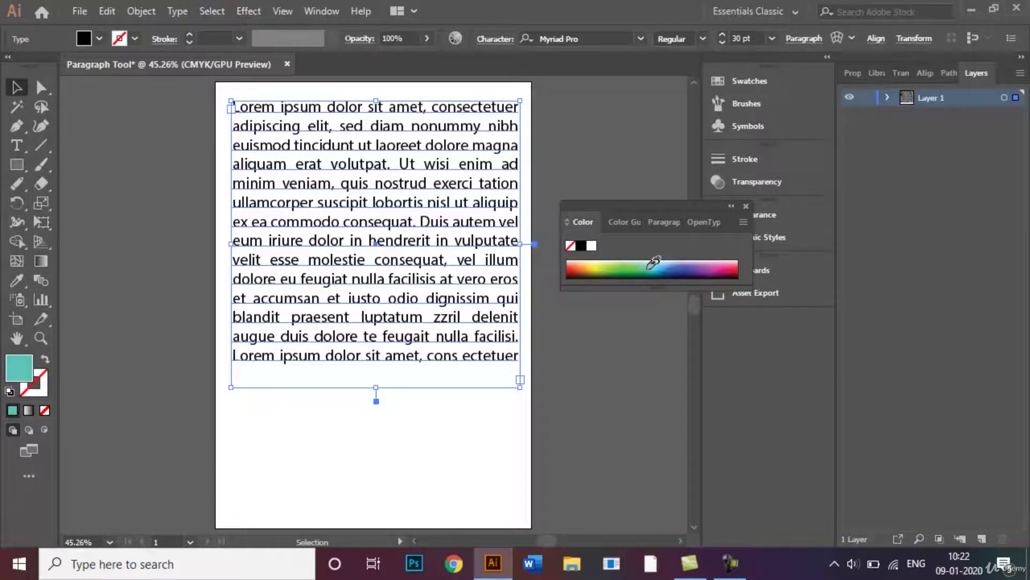
click(654, 262)
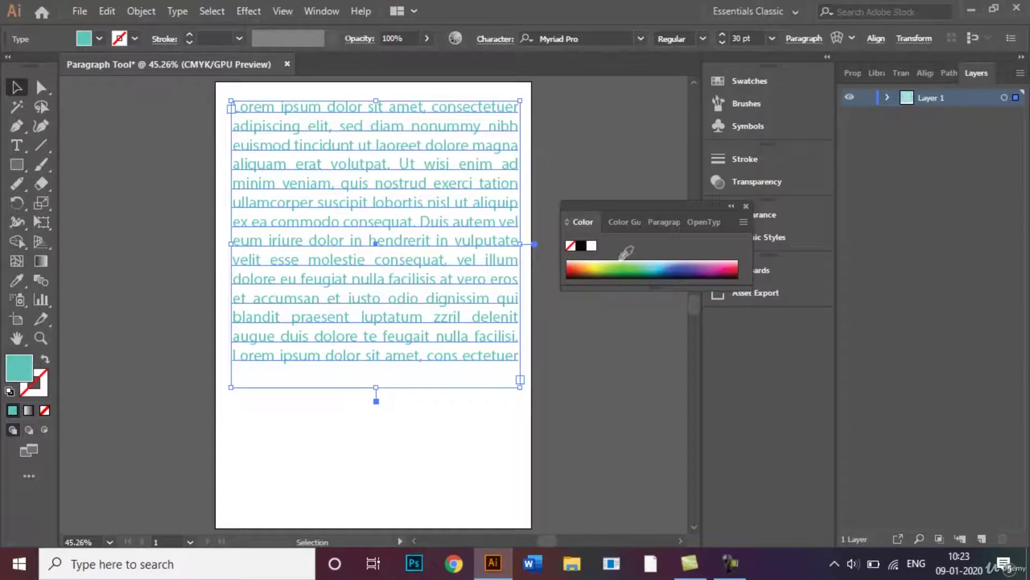
click(603, 266)
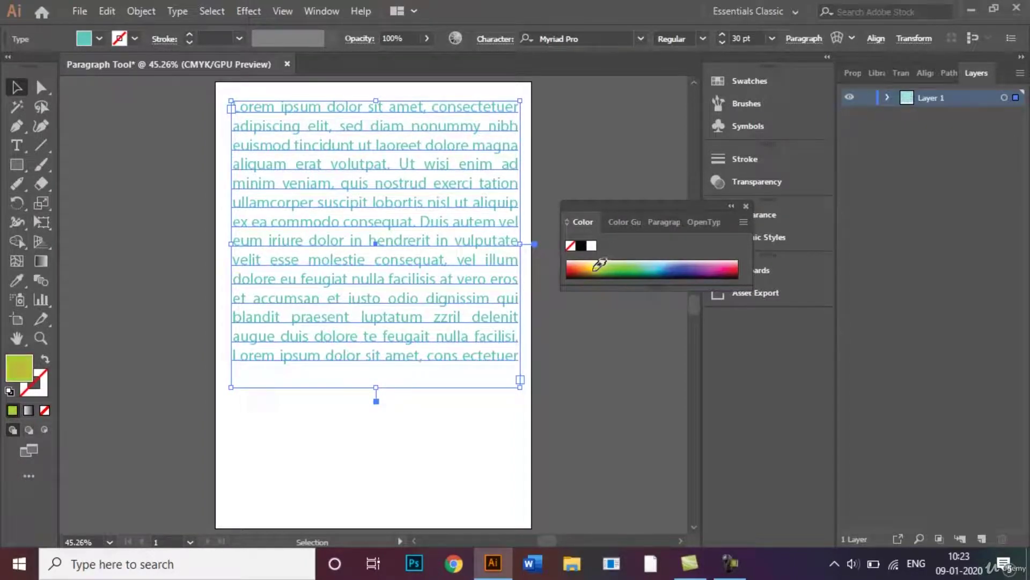
drag(596, 262, 577, 264)
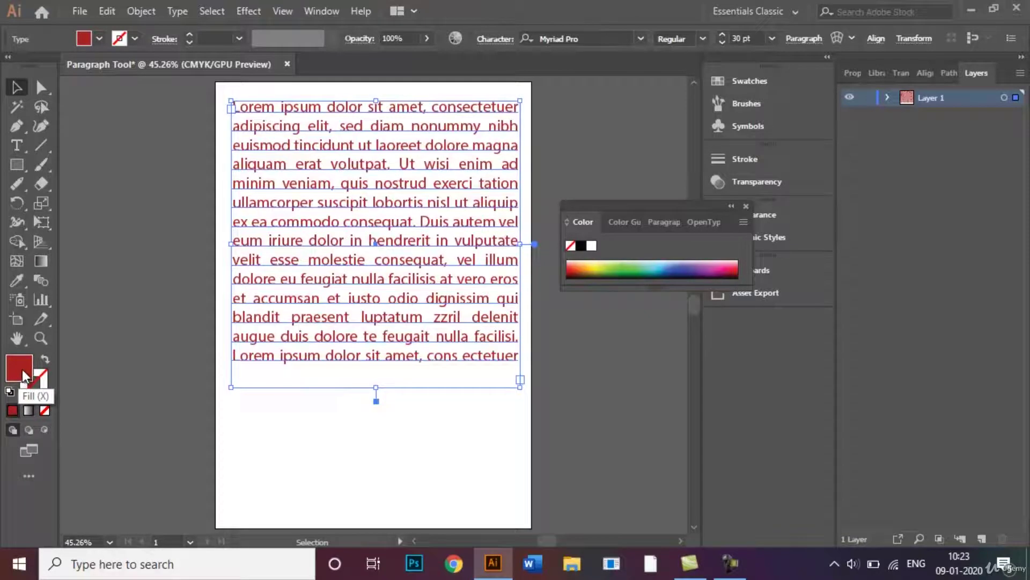
Step: Try Color Guide red, olive, khaki, pink and lavender swatches on the text, ending on top-row red
click(623, 222)
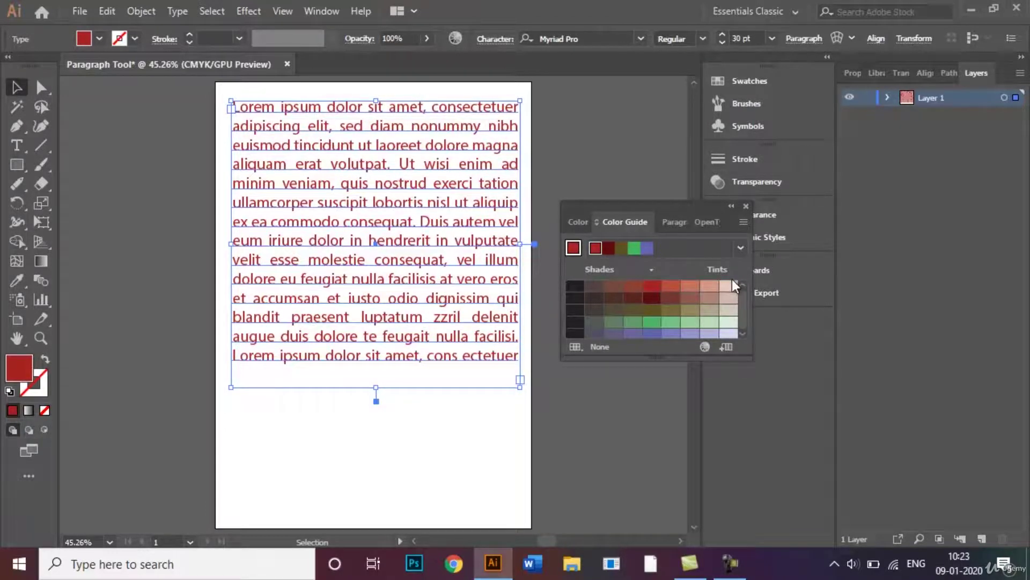
click(691, 296)
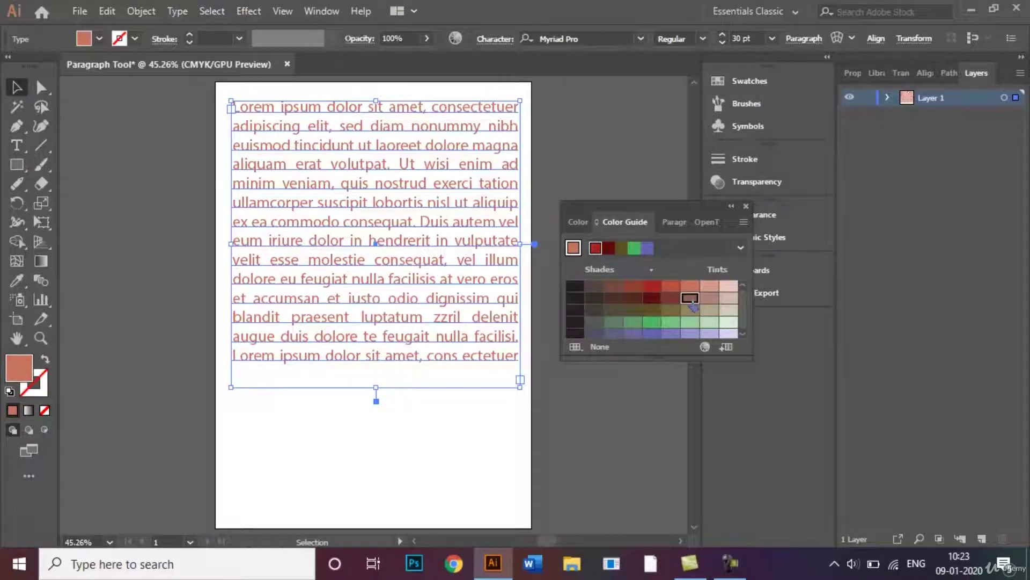
click(652, 298)
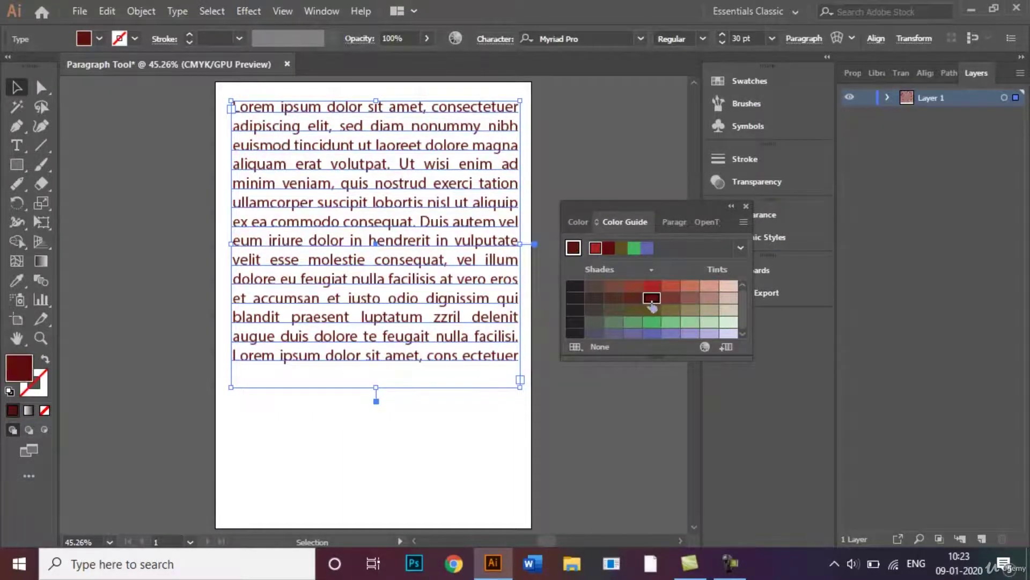
click(653, 311)
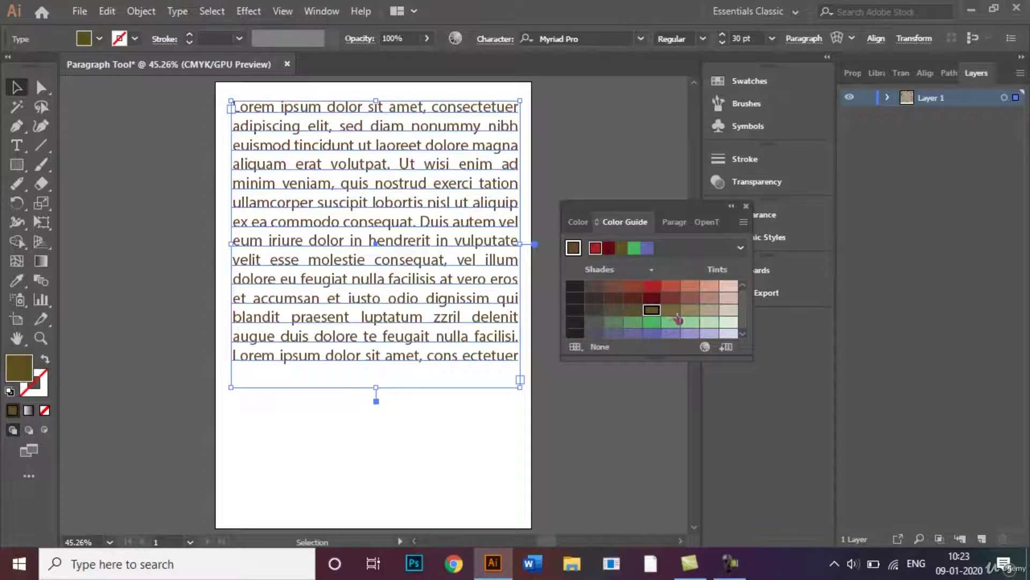
click(671, 311)
click(651, 295)
click(670, 286)
click(709, 286)
click(712, 334)
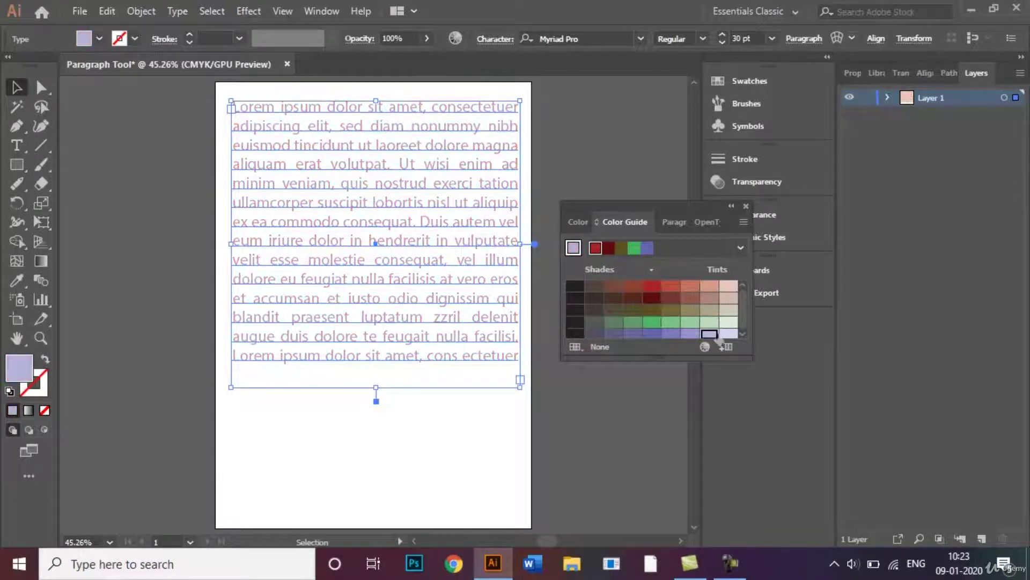
click(651, 287)
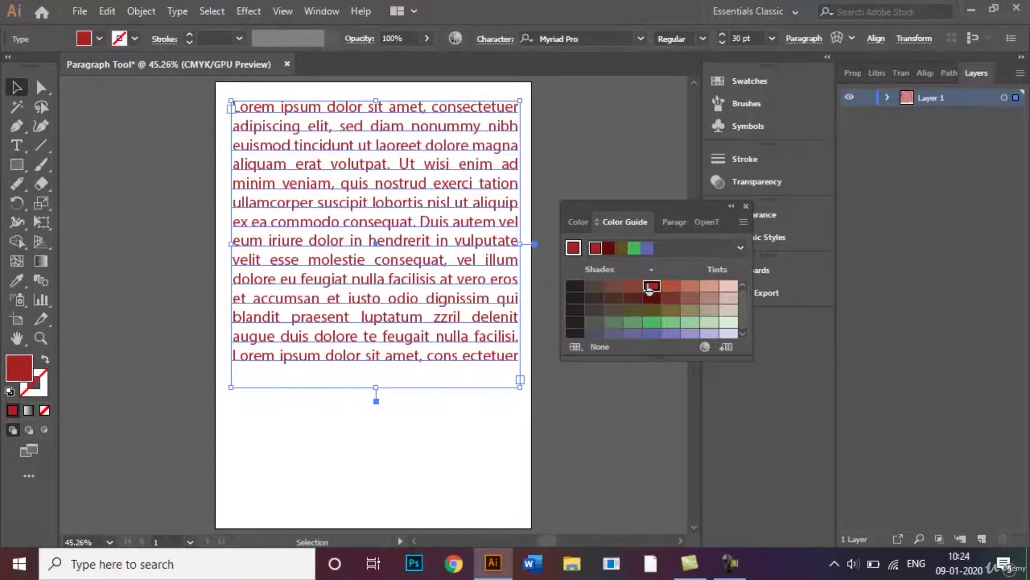
Step: Close the floating Color Guide and pull the frame's bottom edge up to just below the last line
click(745, 206)
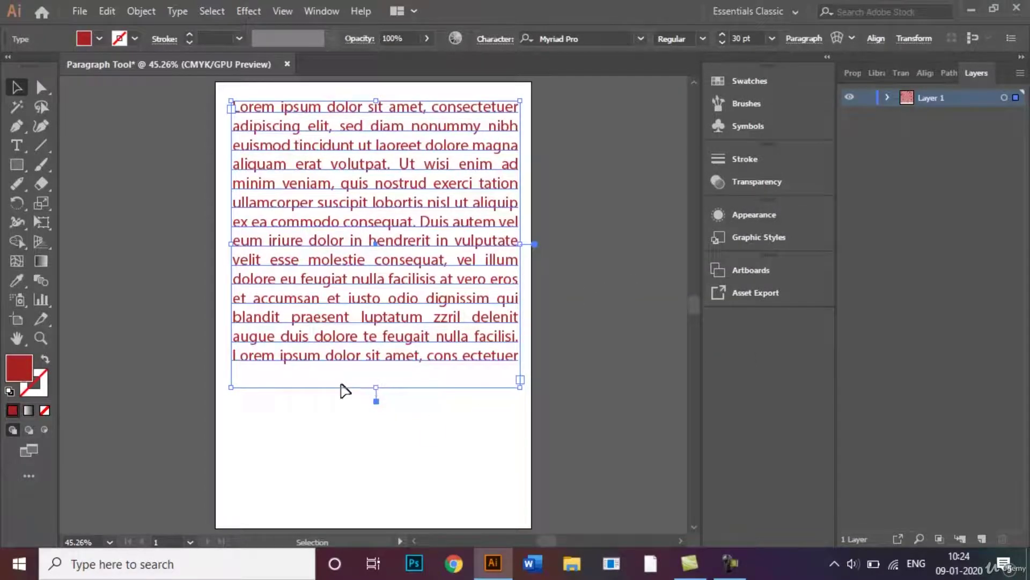
drag(377, 388, 373, 369)
click(376, 402)
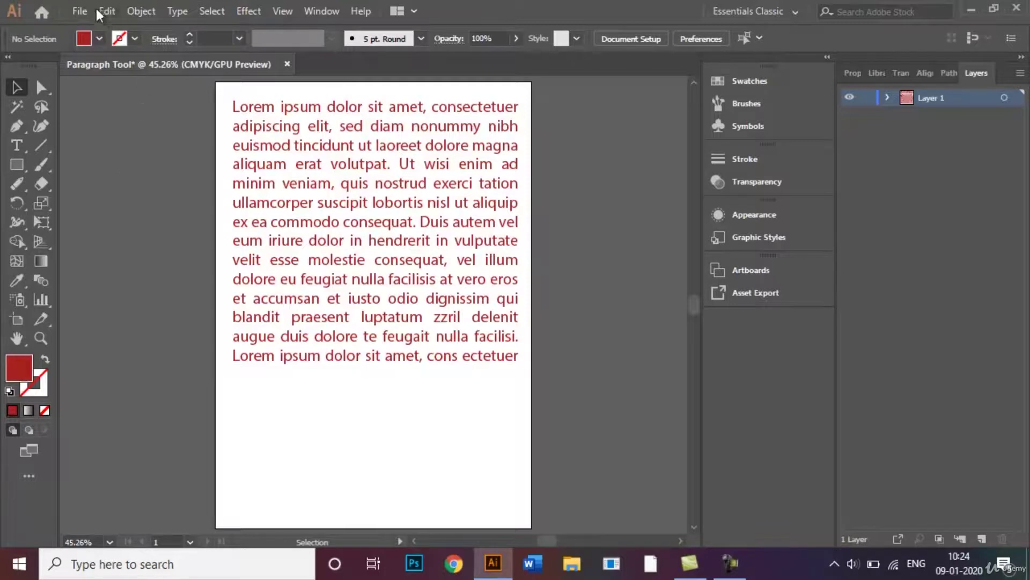
click(79, 12)
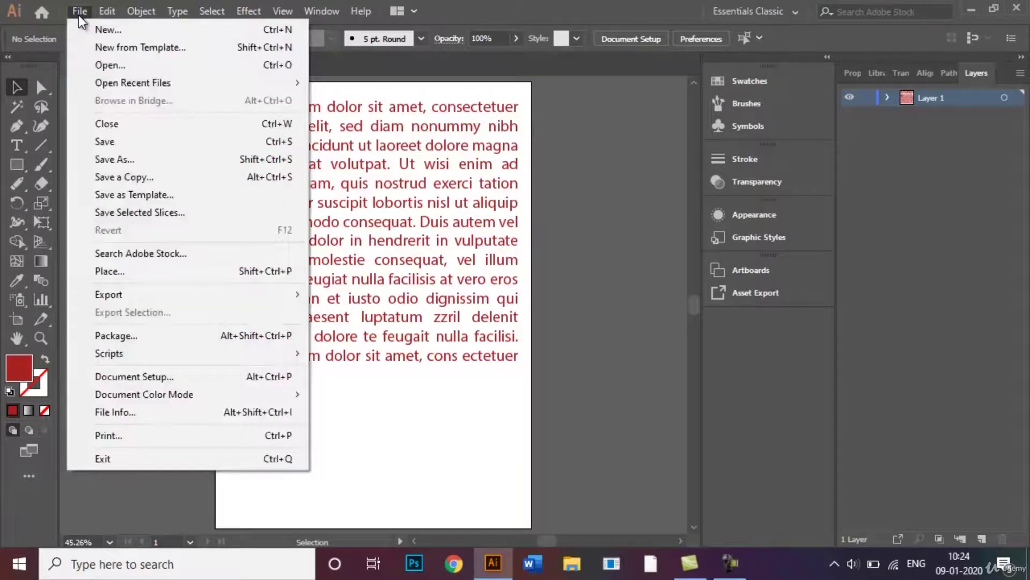
click(143, 154)
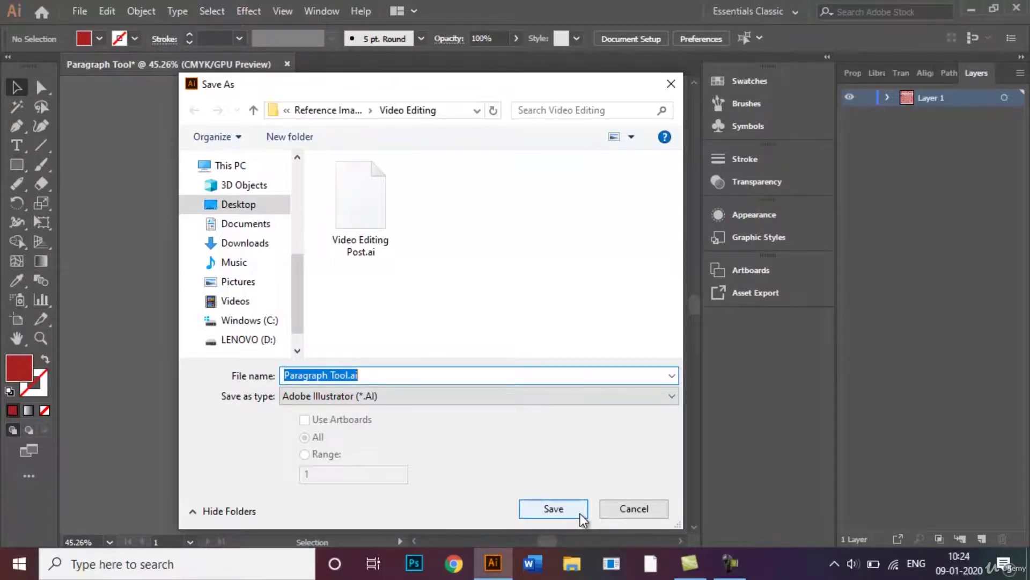
click(622, 509)
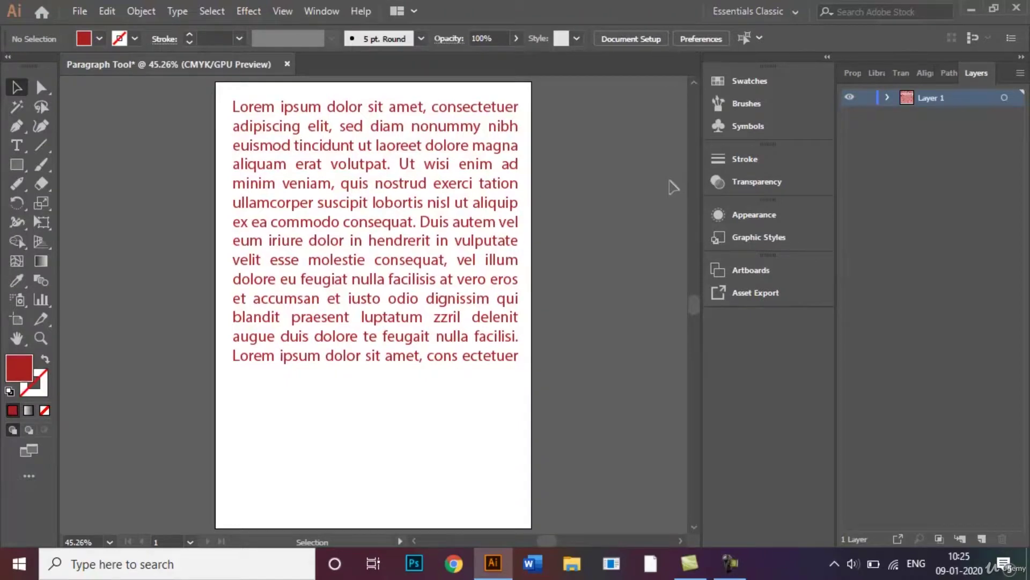
click(433, 215)
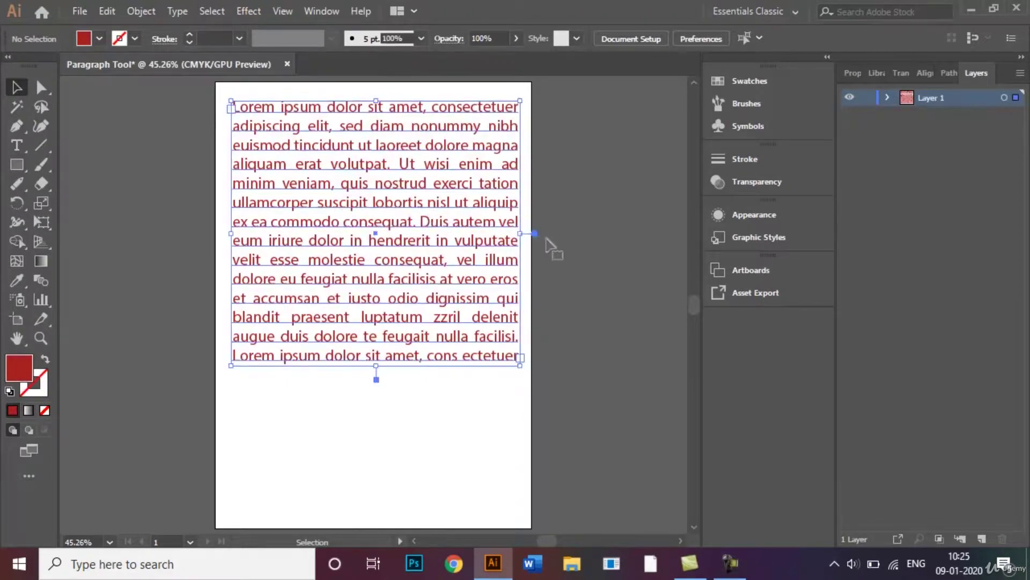
click(608, 250)
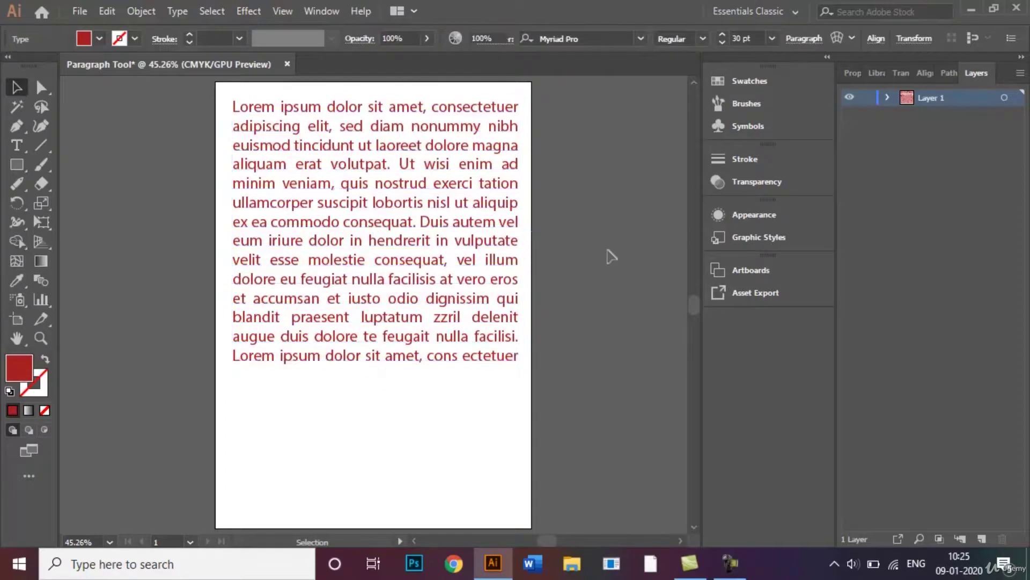